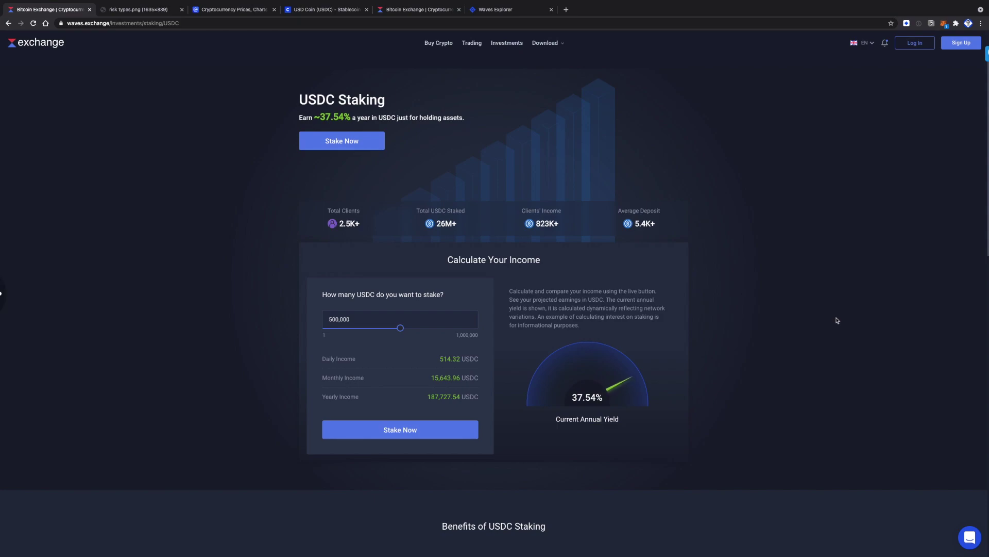
Step: Look over the USDC Staking offer and its income calculator, and bring up the risk types image
{"action": "scroll", "coordinate": [837, 320], "scroll_direction": "down", "scroll_amount": 1}
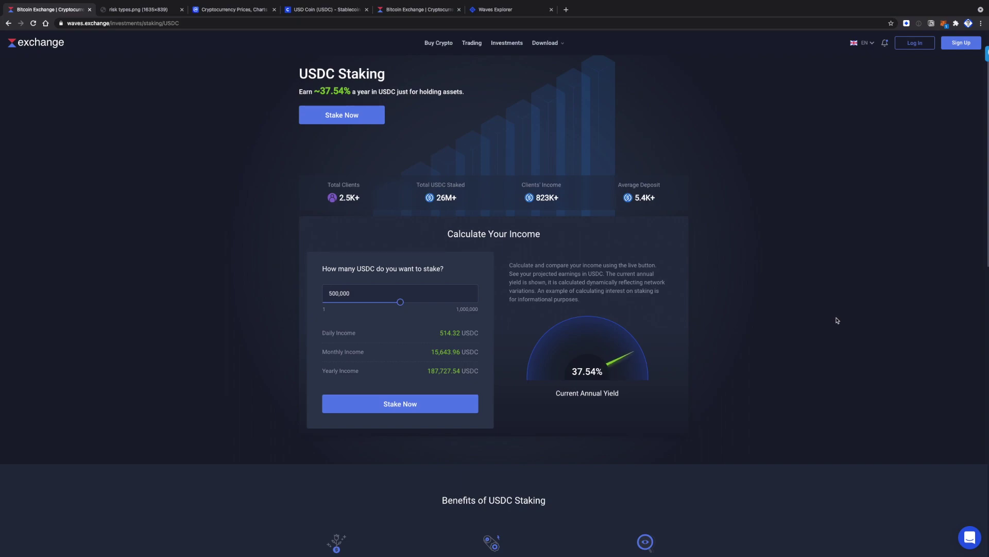
{"action": "scroll", "coordinate": [836, 320], "scroll_direction": "up", "scroll_amount": 1}
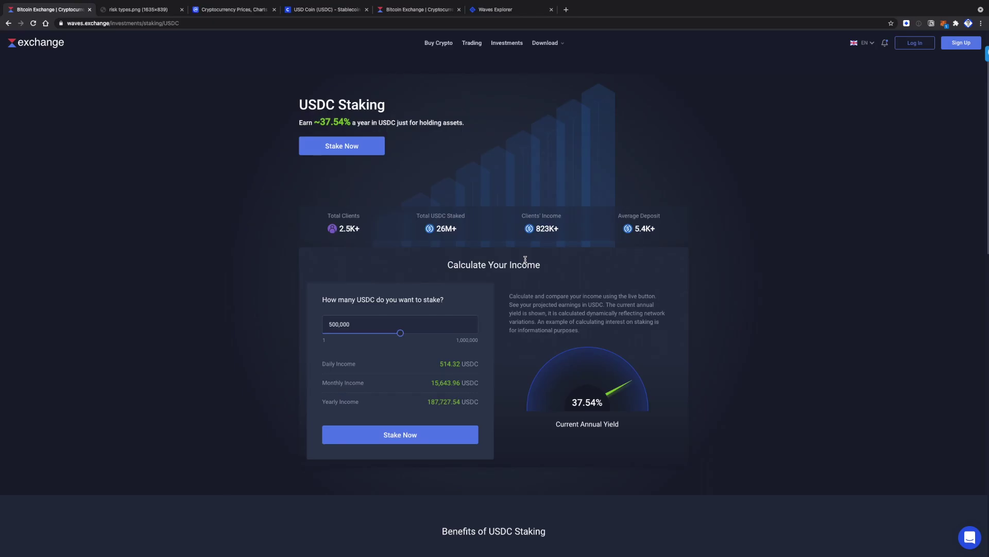
{"action": "key", "text": "ctrl+Tab"}
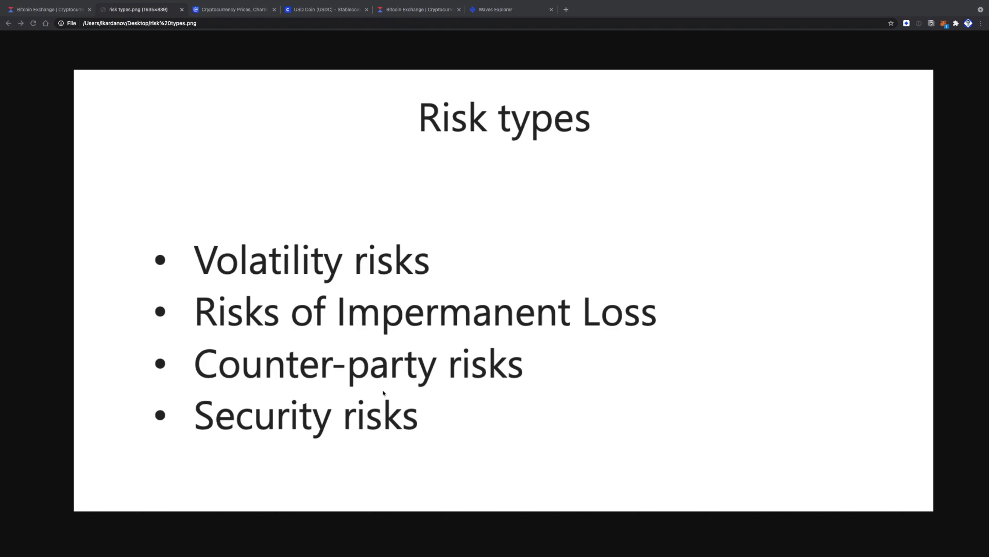
Step: Check USD Coin in the CoinMarketCap price list and read Coinbase's explanation of the stablecoin
{"action": "key", "text": "ctrl+Tab"}
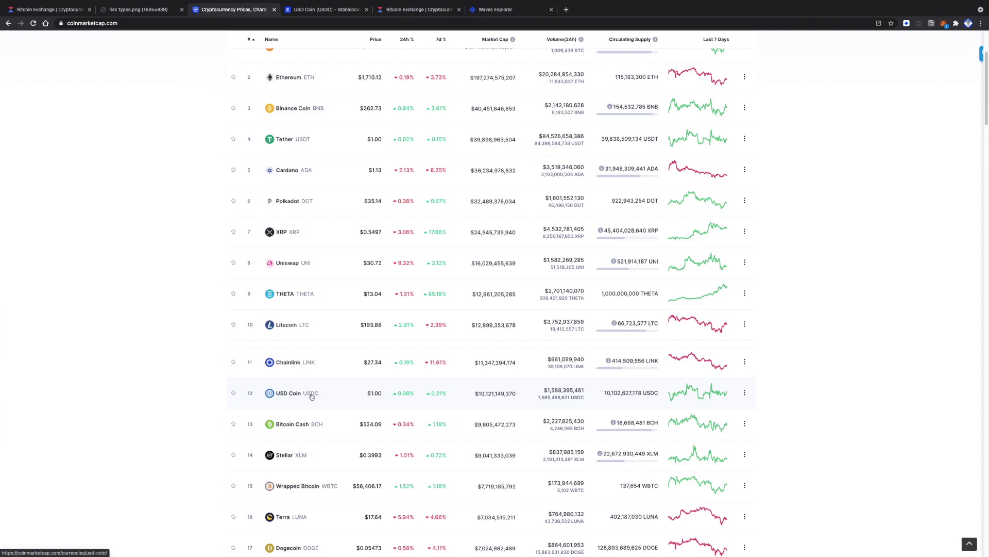
{"action": "key", "text": "ctrl+Tab"}
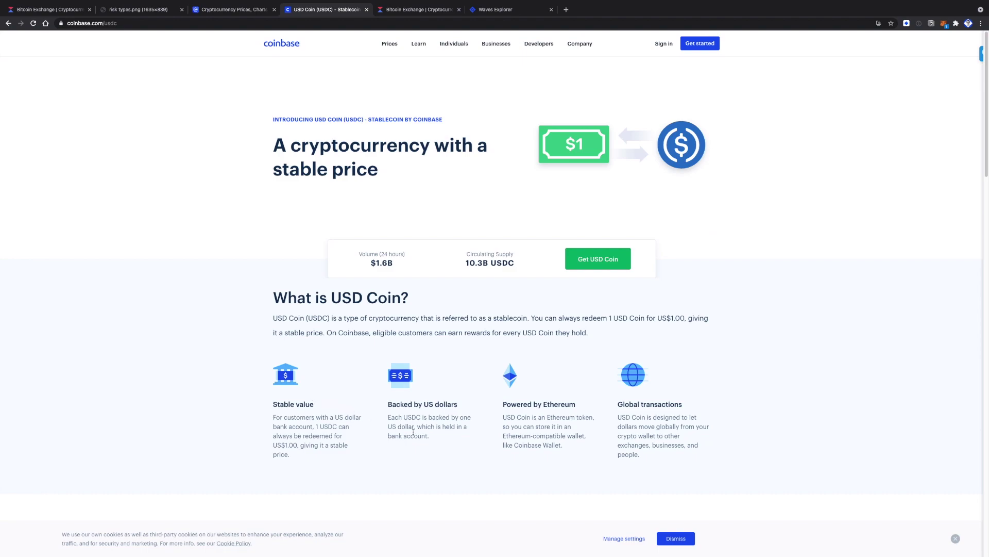
{"action": "scroll", "coordinate": [497, 406], "scroll_direction": "down", "scroll_amount": 1}
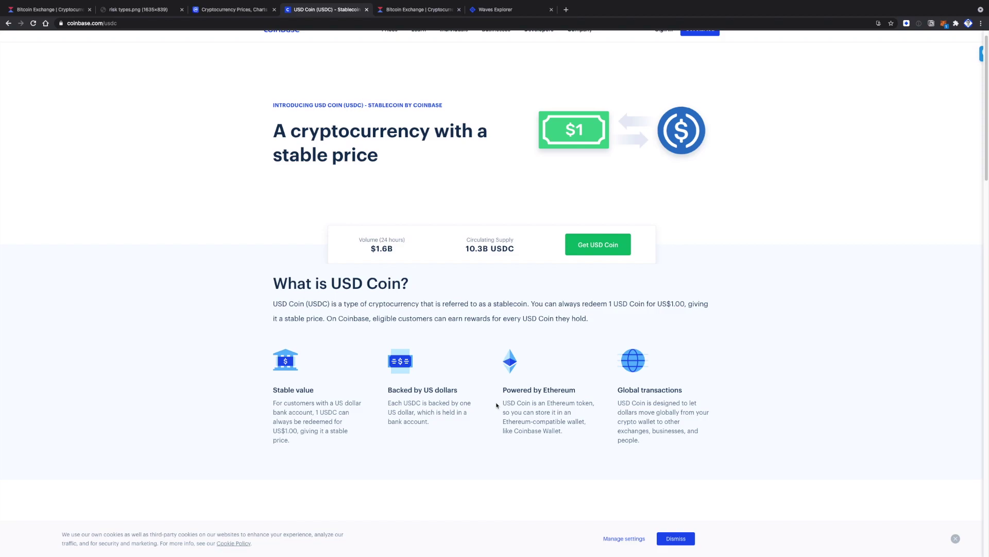
{"action": "scroll", "coordinate": [497, 405], "scroll_direction": "down", "scroll_amount": 1}
{"action": "scroll", "coordinate": [473, 318], "scroll_direction": "up", "scroll_amount": 2}
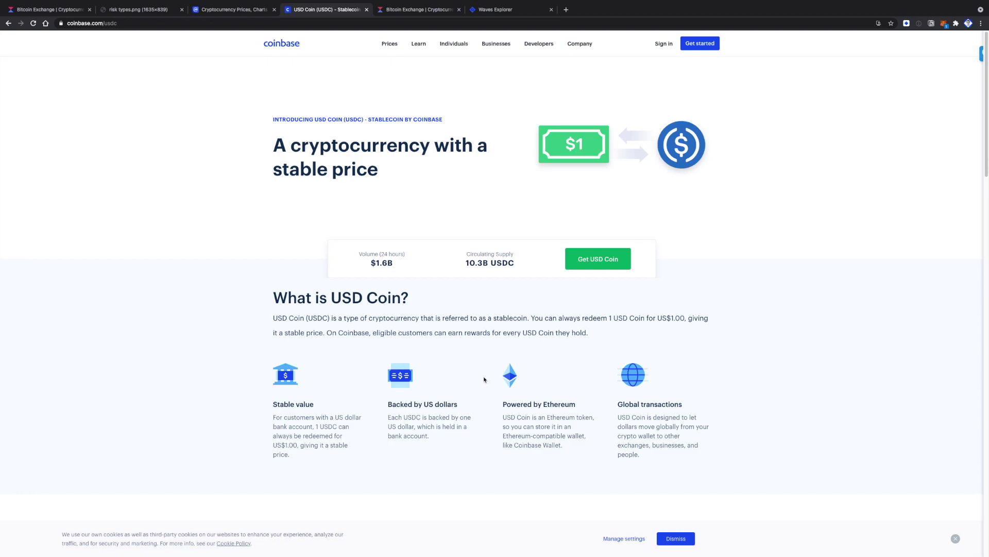
{"action": "scroll", "coordinate": [485, 380], "scroll_direction": "down", "scroll_amount": 1}
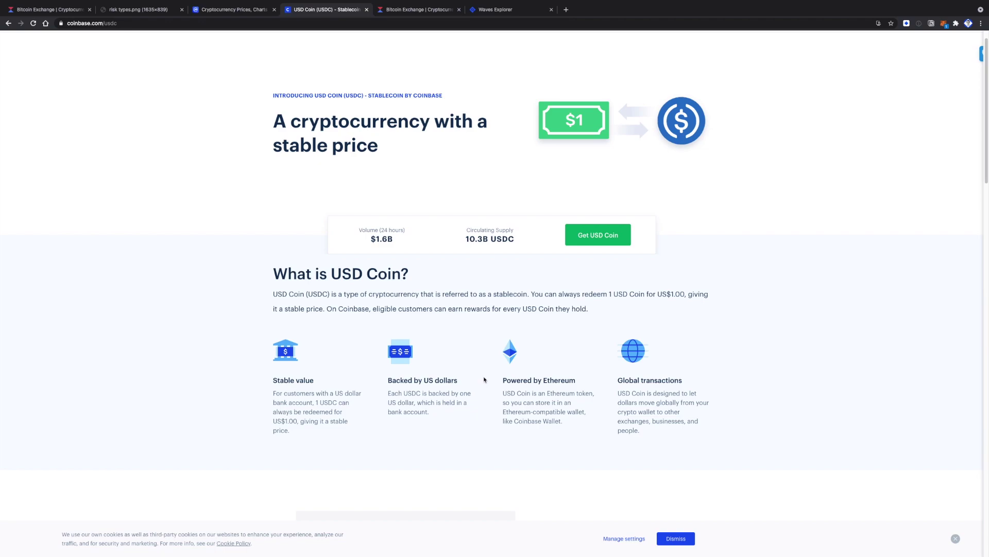
Step: Switch to the logged-in Waves Exchange account and look over the asset balances in its wallet portfolio
{"action": "left_click", "coordinate": [421, 10]}
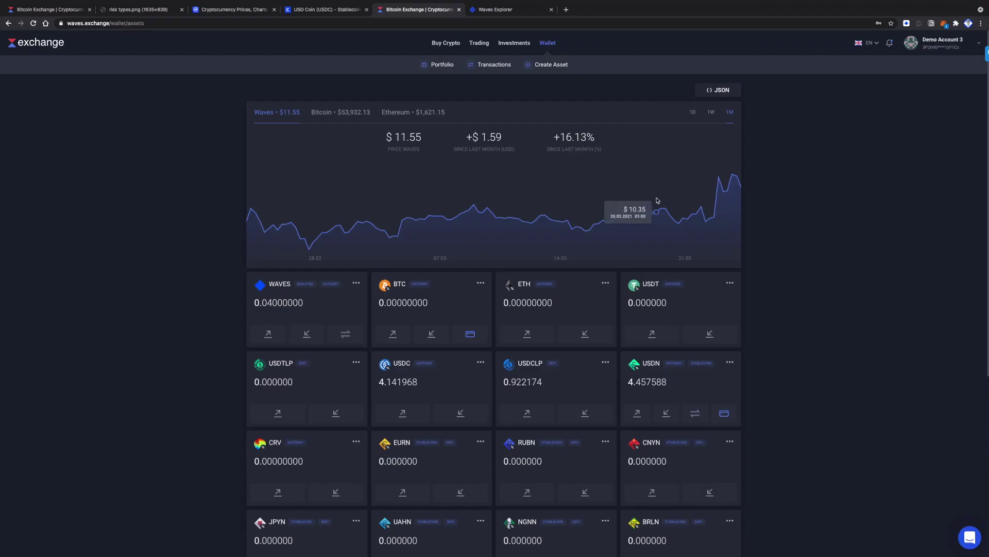
{"action": "scroll", "coordinate": [834, 165], "scroll_direction": "down", "scroll_amount": 1}
{"action": "scroll", "coordinate": [835, 165], "scroll_direction": "up", "scroll_amount": 1}
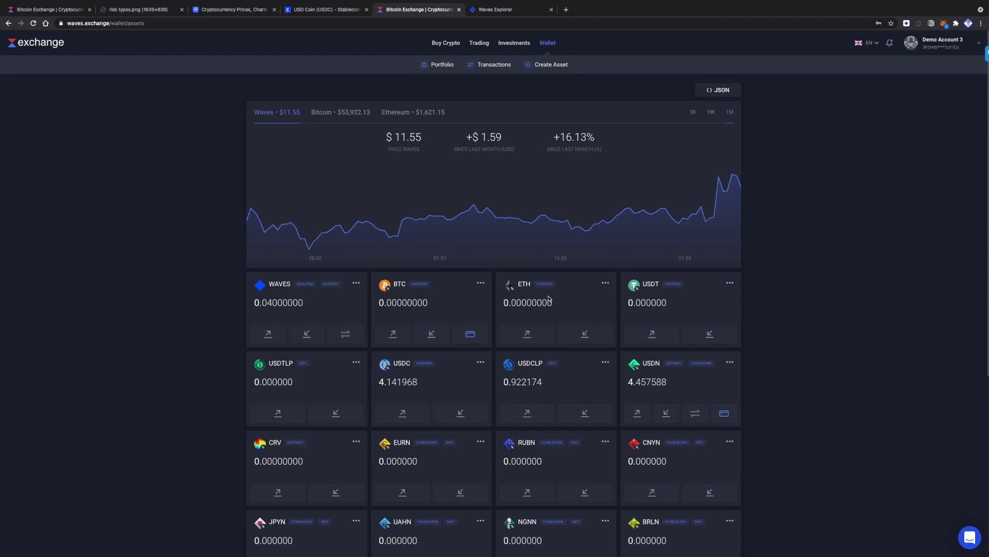
Step: Open the spot trading page and search its USDN pairs for "usdc"
{"action": "left_click", "coordinate": [478, 46]}
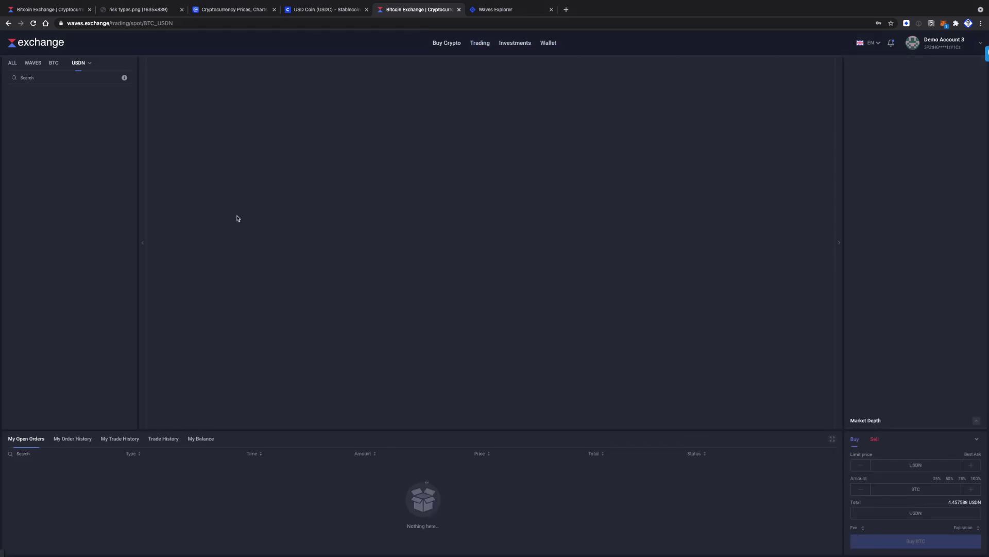
{"action": "left_click", "coordinate": [42, 79]}
{"action": "type", "text": "usdc"}
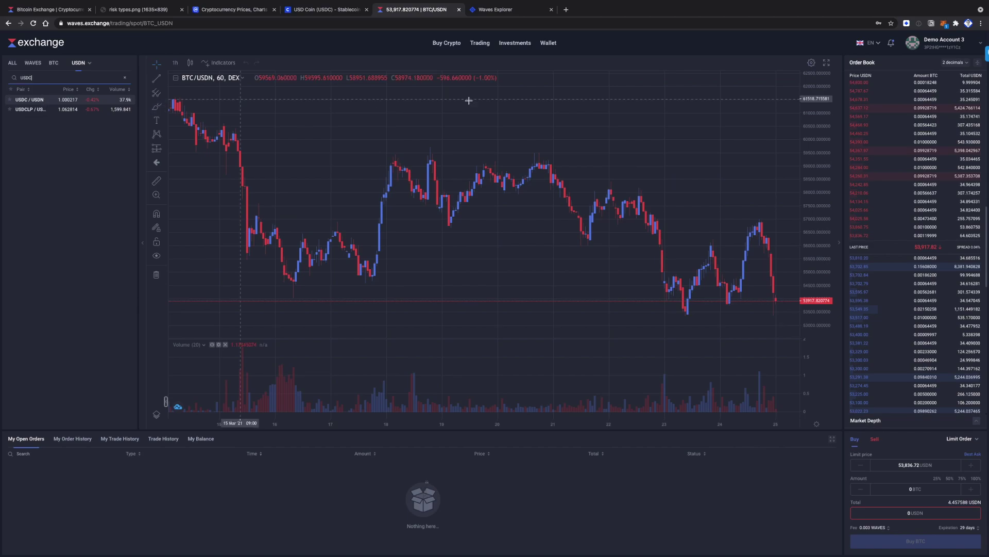
Step: Return to the wallet portfolio and open the Receive USD Coin dialog for the USDC asset
{"action": "left_click", "coordinate": [549, 44]}
{"action": "scroll", "coordinate": [477, 302], "scroll_direction": "down", "scroll_amount": 1}
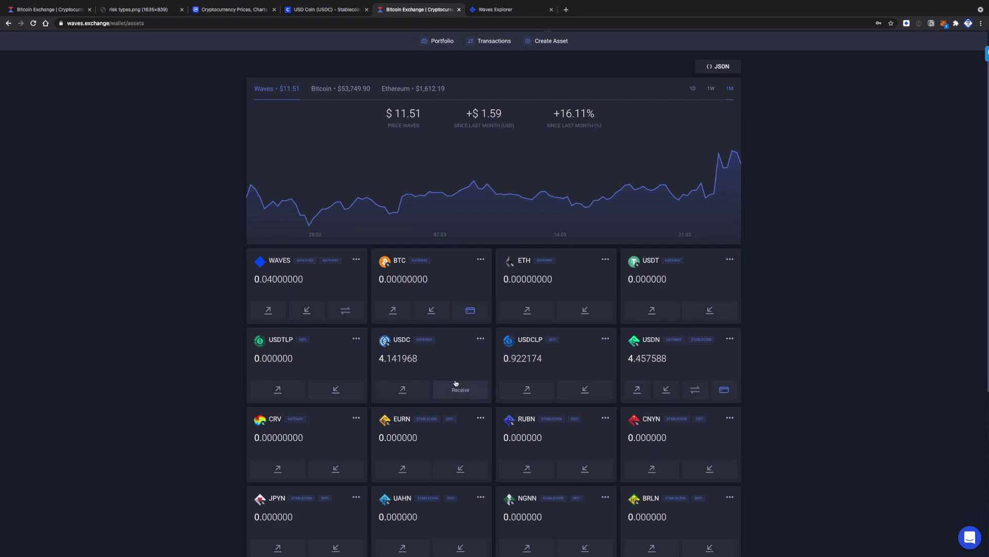
{"action": "scroll", "coordinate": [456, 383], "scroll_direction": "down", "scroll_amount": 1}
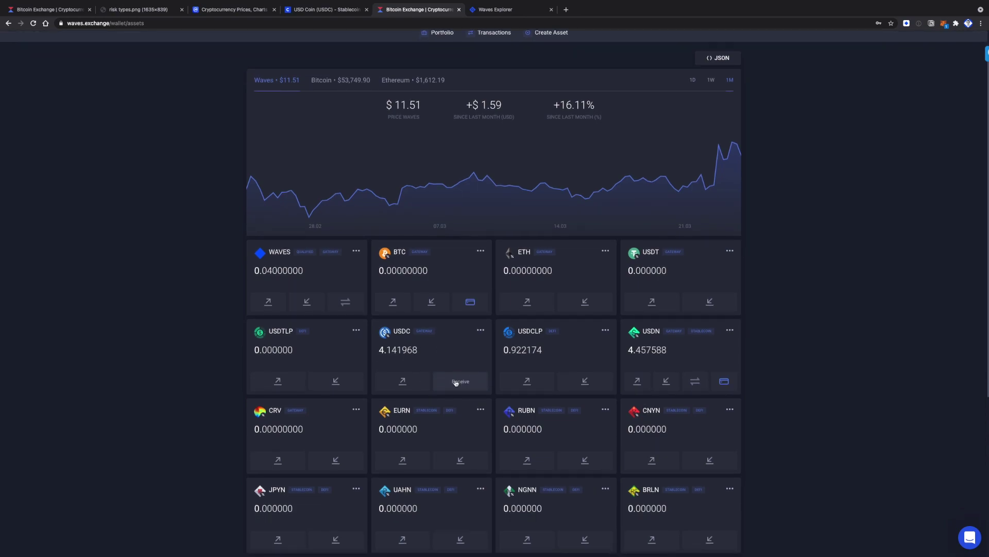
{"action": "scroll", "coordinate": [456, 382], "scroll_direction": "down", "scroll_amount": 1}
{"action": "scroll", "coordinate": [456, 383], "scroll_direction": "down", "scroll_amount": 1}
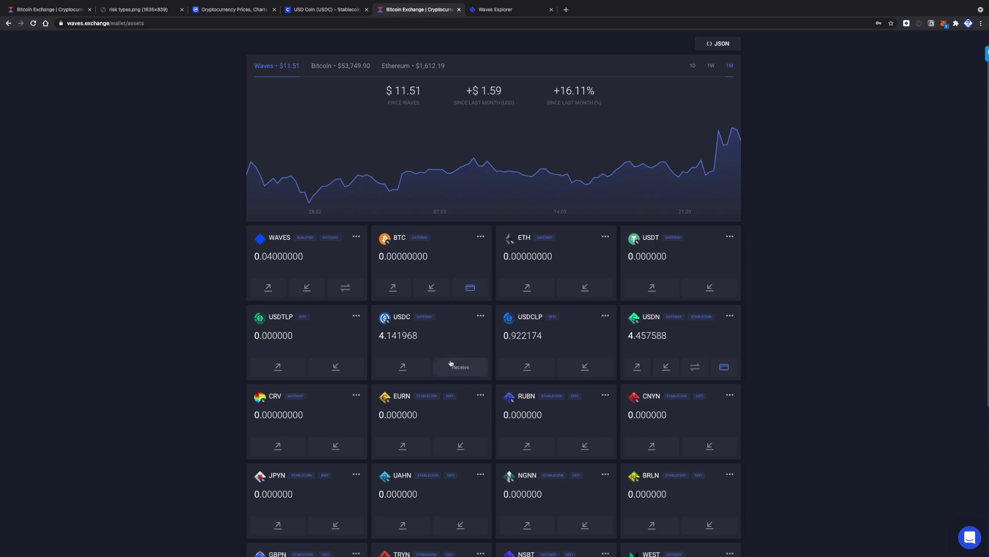
{"action": "left_click", "coordinate": [450, 366]}
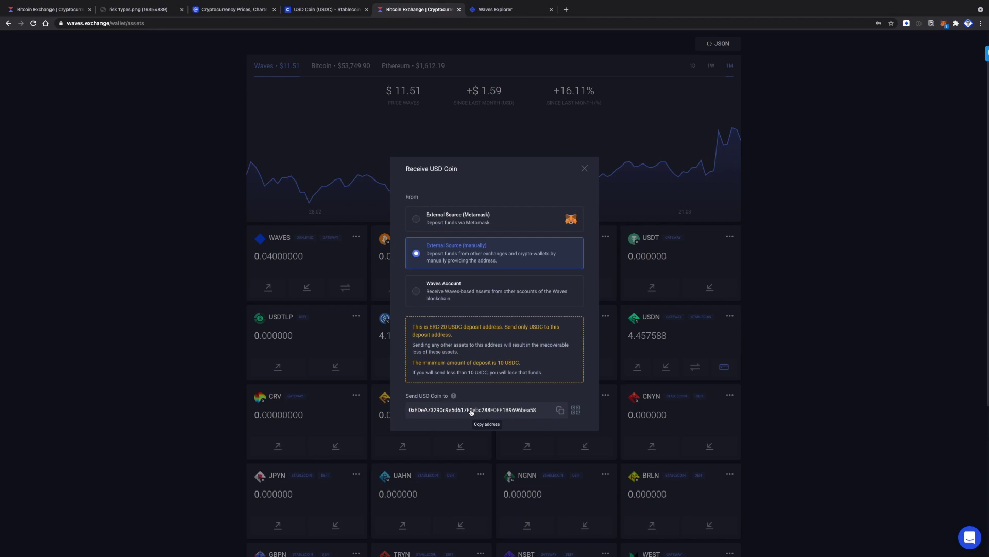
Step: View the Metamask deposit option for USD Coin and close the dialog without depositing
{"action": "left_click", "coordinate": [493, 230]}
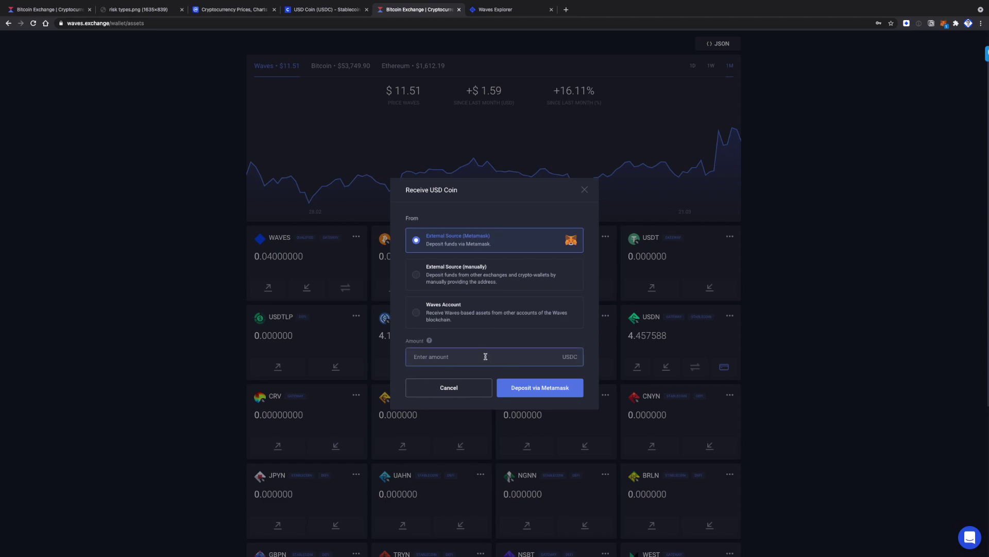
{"action": "left_click", "coordinate": [435, 352]}
{"action": "left_click", "coordinate": [585, 189]}
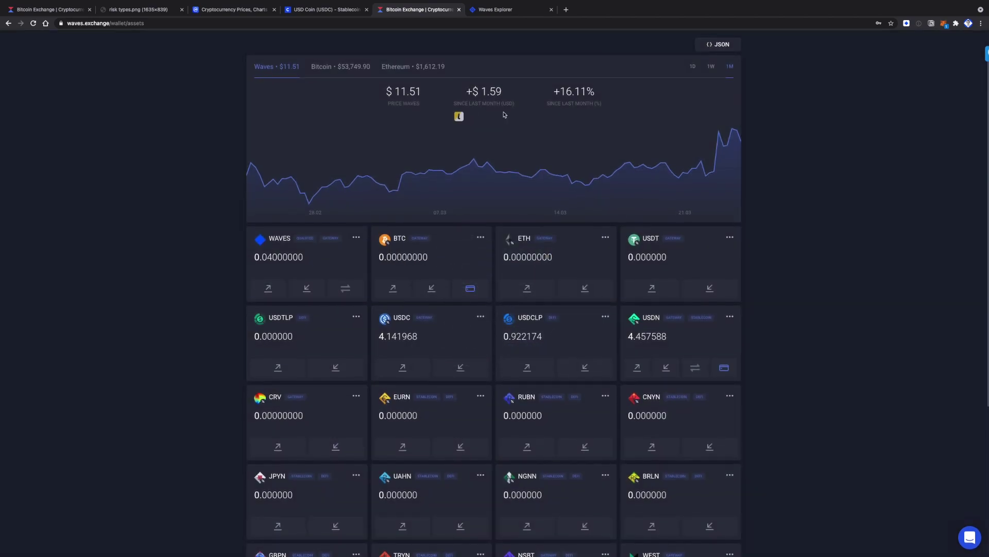
Step: Open the account's USDC staking page from the LP Staking investments
{"action": "scroll", "coordinate": [464, 110], "scroll_direction": "up", "scroll_amount": 1}
{"action": "mouse_move", "coordinate": [514, 42]}
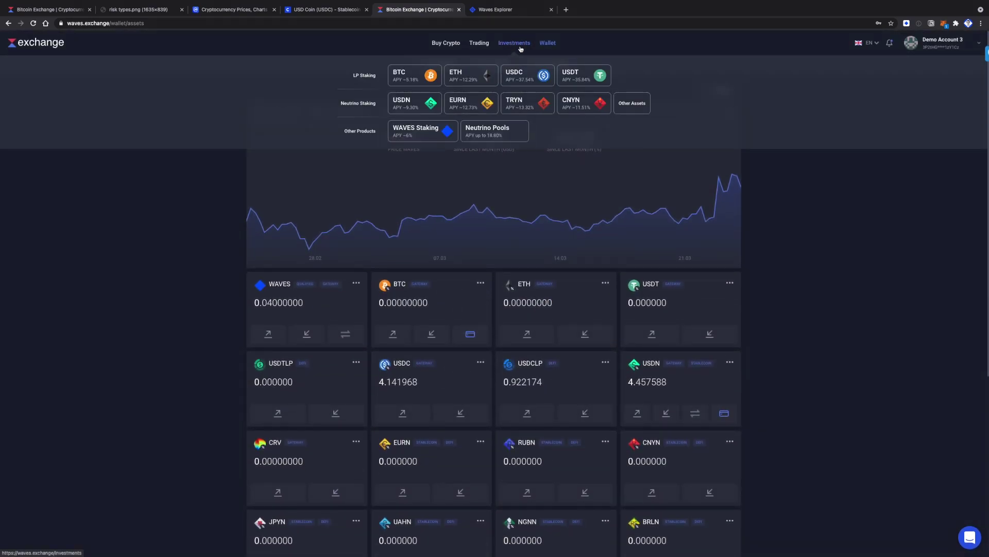
{"action": "left_click", "coordinate": [539, 81]}
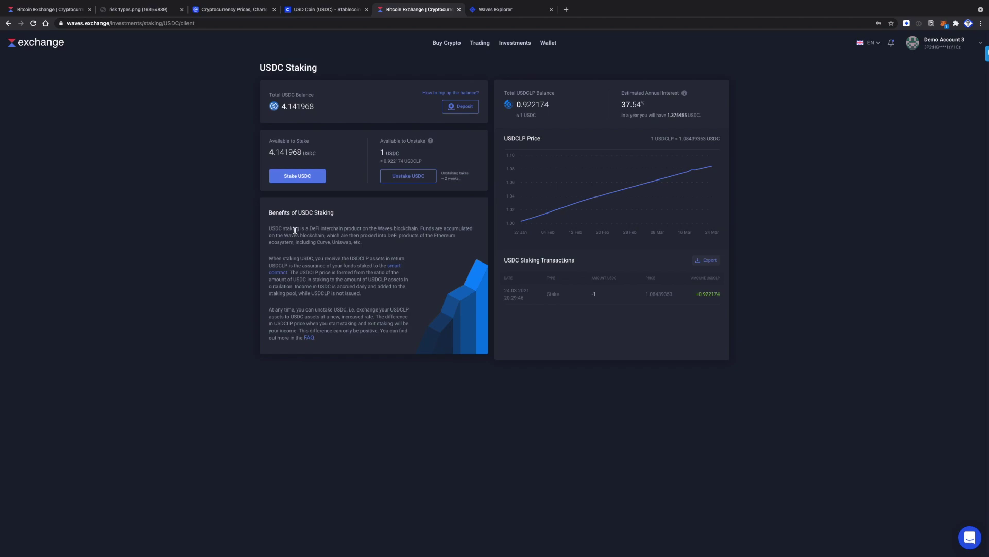
Step: Stake 1 USDC, agreeing to the two-week unstaking condition, and dismiss the transaction confirmation
{"action": "left_click", "coordinate": [295, 178]}
{"action": "left_click", "coordinate": [449, 247]}
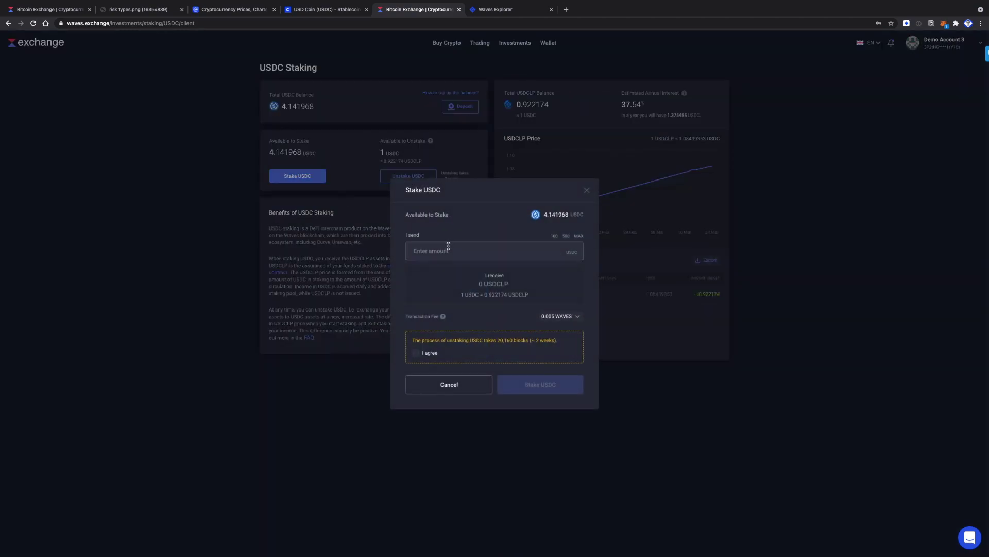
{"action": "type", "text": "1"}
{"action": "left_click", "coordinate": [429, 351]}
{"action": "left_click", "coordinate": [429, 353]}
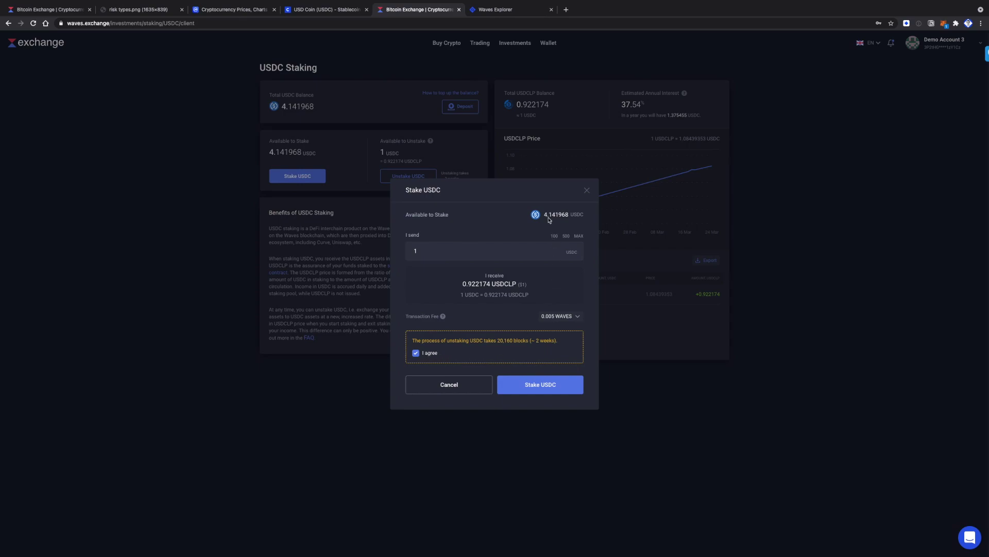
{"action": "left_click", "coordinate": [554, 384]}
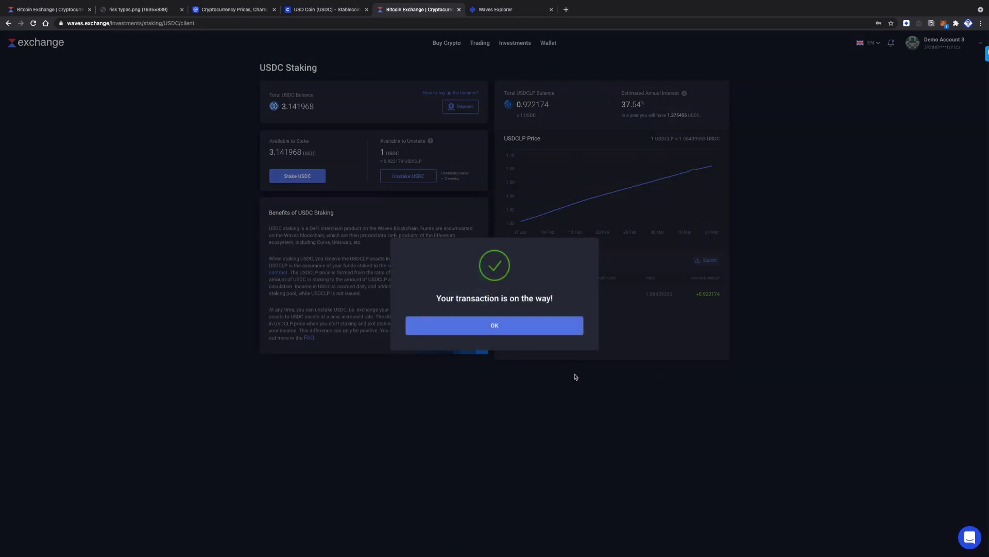
{"action": "left_click", "coordinate": [596, 393]}
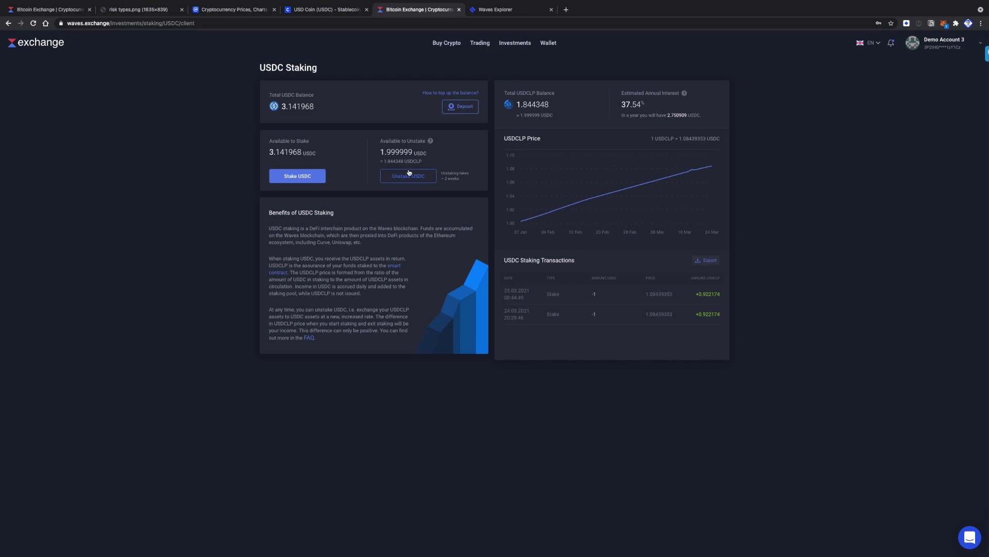
Step: Examine the staking smart contract's script code in Waves Explorer
{"action": "scroll", "coordinate": [500, 329], "scroll_direction": "down", "scroll_amount": 1}
{"action": "left_click", "coordinate": [516, 10]}
{"action": "scroll", "coordinate": [472, 287], "scroll_direction": "down", "scroll_amount": 10}
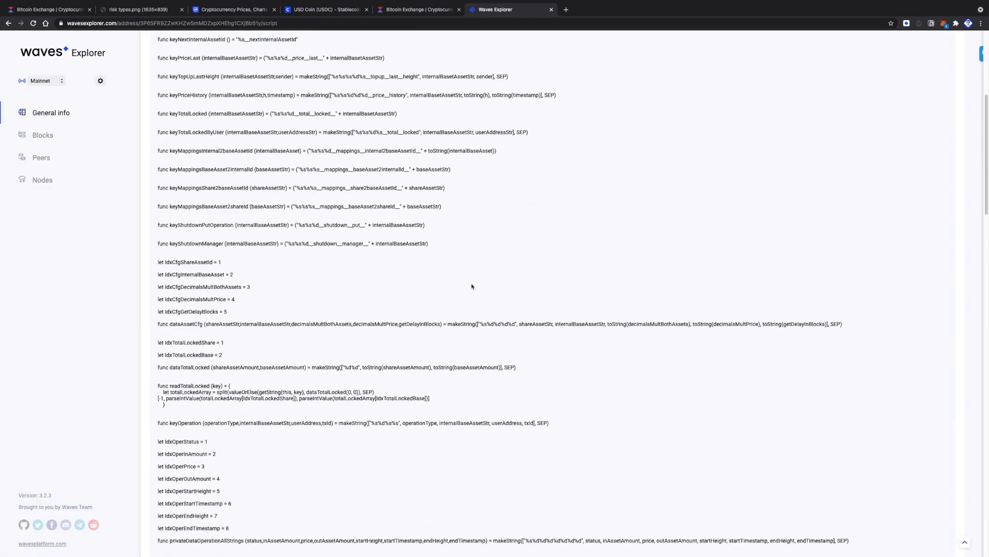
{"action": "scroll", "coordinate": [472, 286], "scroll_direction": "up", "scroll_amount": 5}
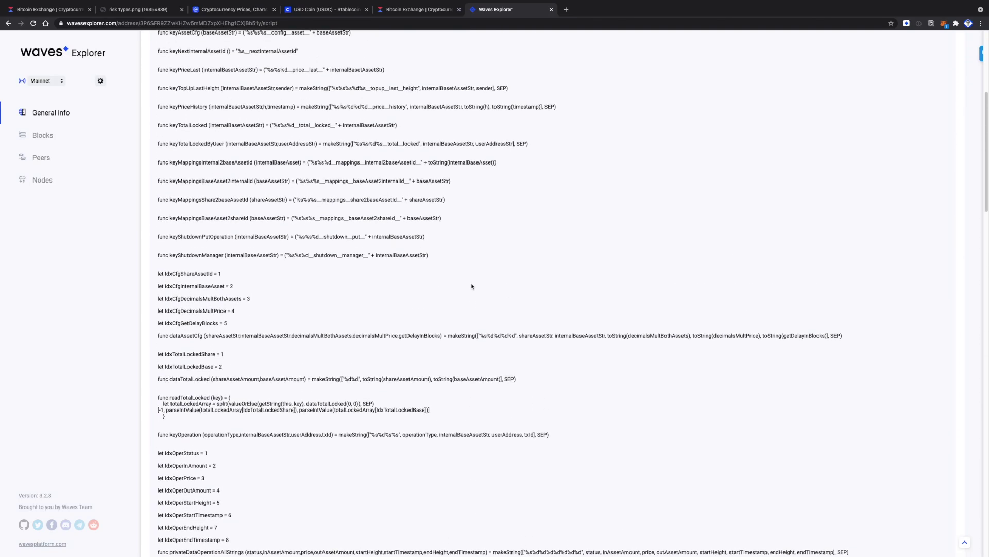
{"action": "scroll", "coordinate": [472, 287], "scroll_direction": "down", "scroll_amount": 2}
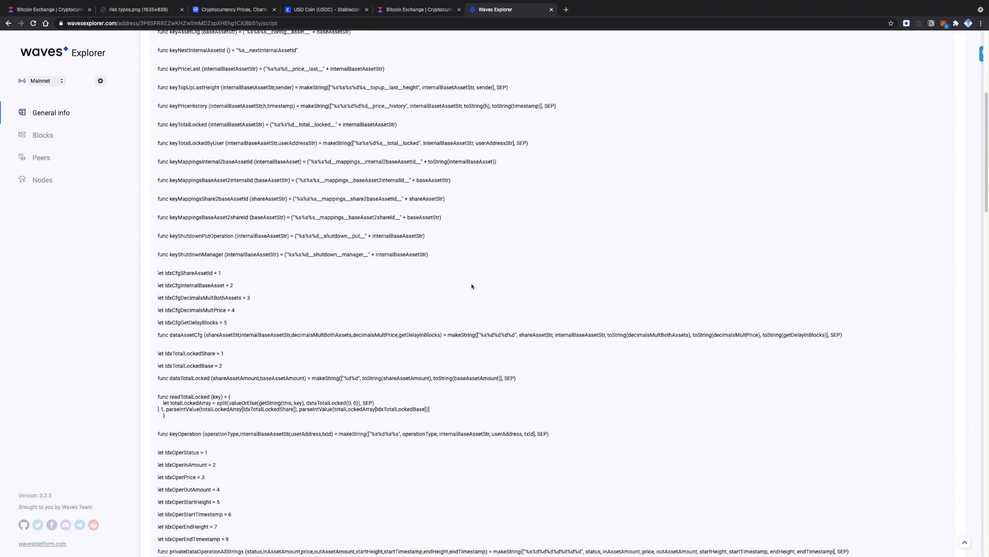
{"action": "scroll", "coordinate": [472, 286], "scroll_direction": "down", "scroll_amount": 7}
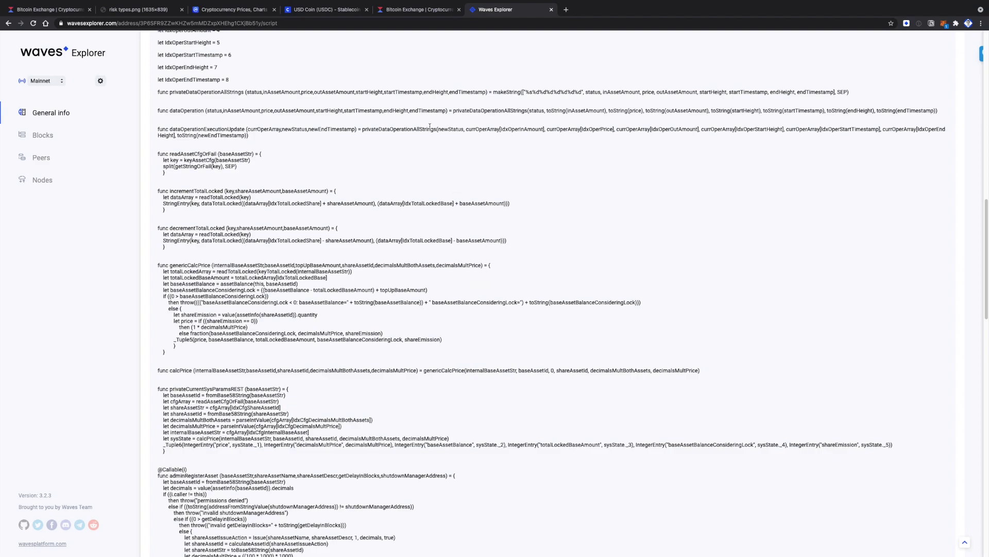
Step: Return to the public USDC Staking page and review the advertised yield and income calculator
{"action": "left_click", "coordinate": [62, 14]}
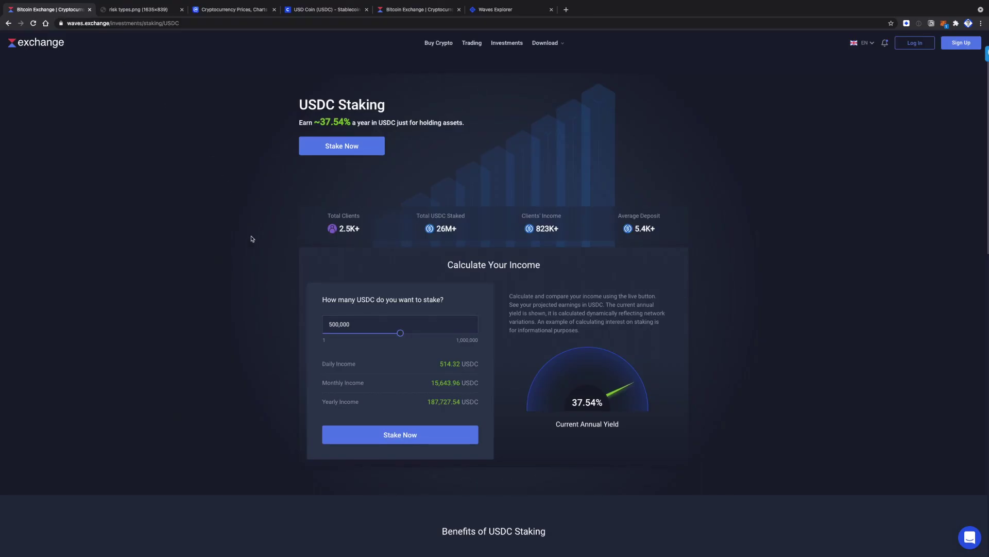
{"action": "scroll", "coordinate": [252, 239], "scroll_direction": "down", "scroll_amount": 1}
{"action": "scroll", "coordinate": [252, 238], "scroll_direction": "up", "scroll_amount": 1}
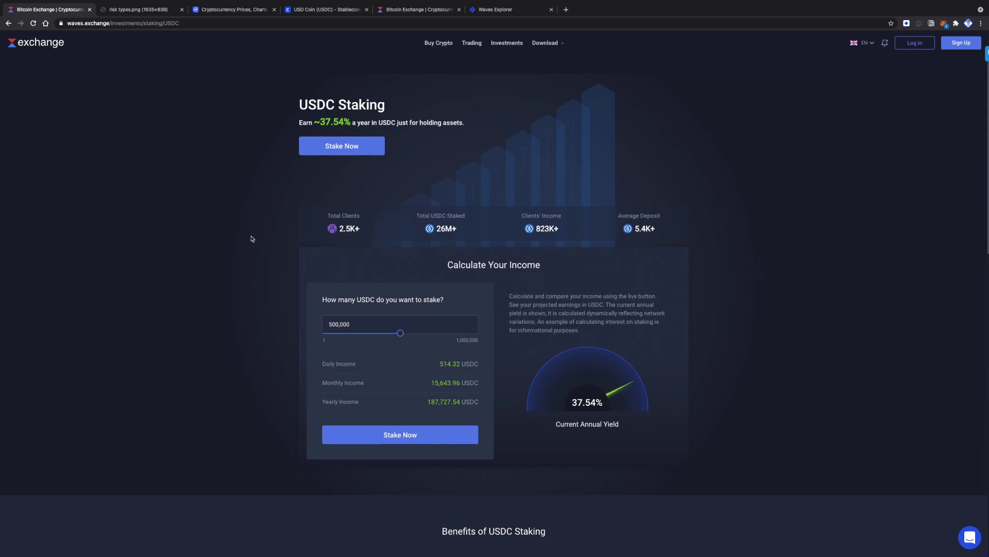